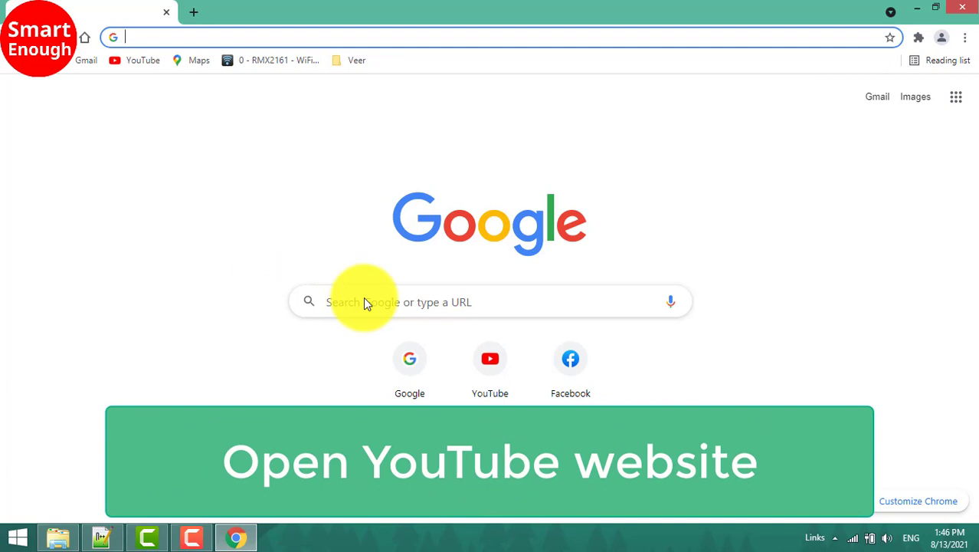
# Search Google for "youtube" and open the YouTube website from the results
pyautogui.click(366, 302)
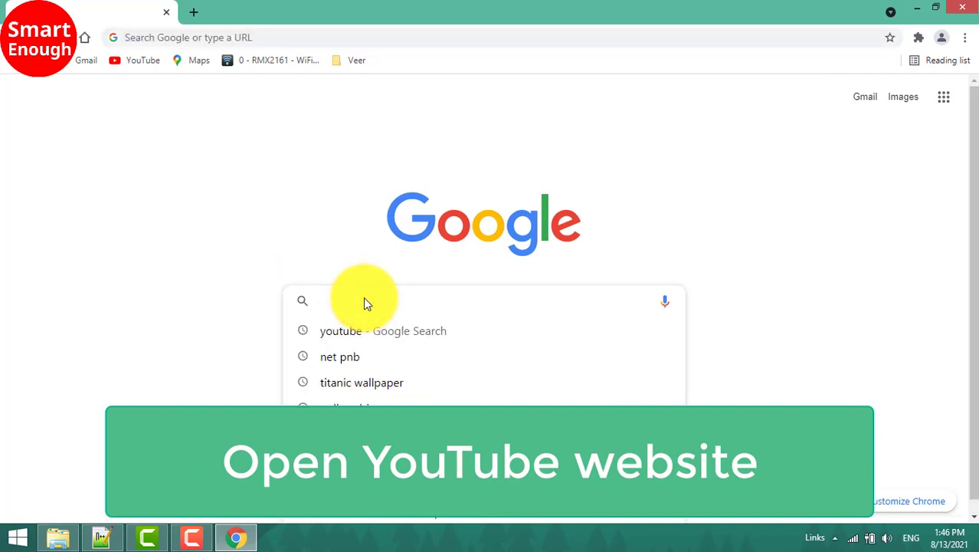
pyautogui.write('youtube')
pyautogui.press('Return')
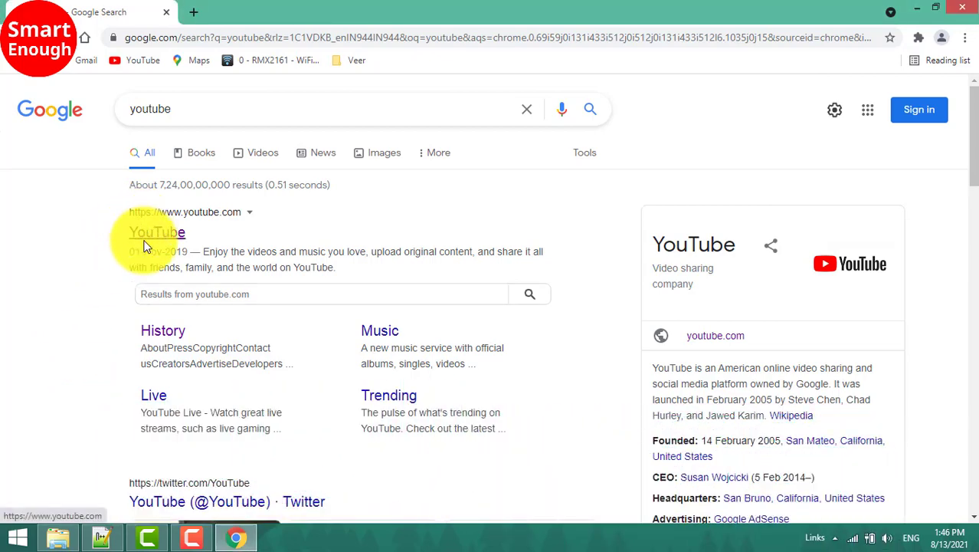
pyautogui.click(146, 243)
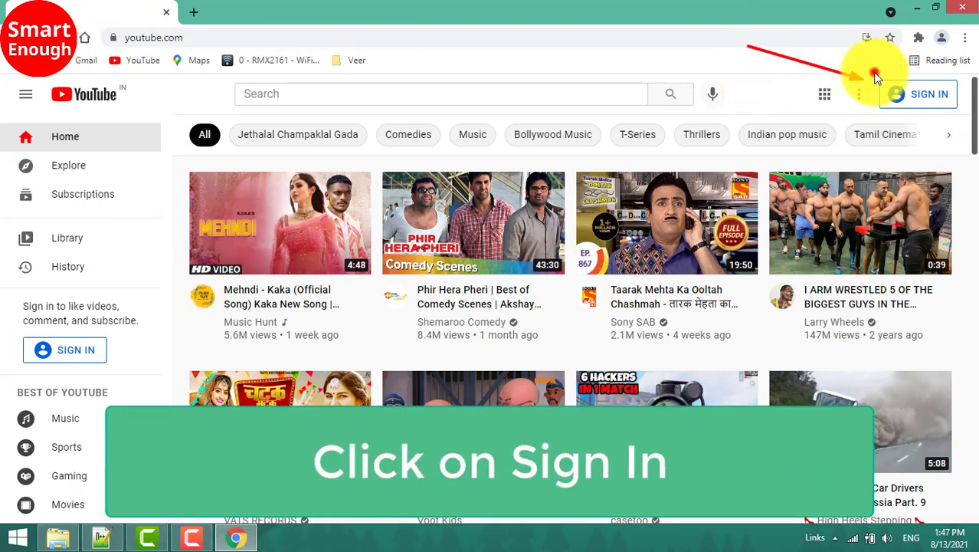
# Sign in to YouTube with the account's e-mail and password
pyautogui.click(931, 93)
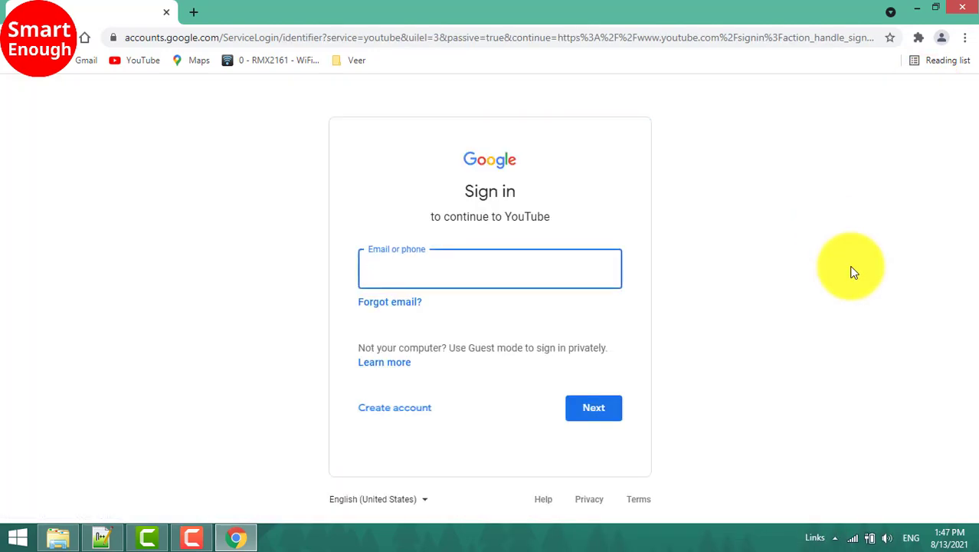
pyautogui.click(852, 270)
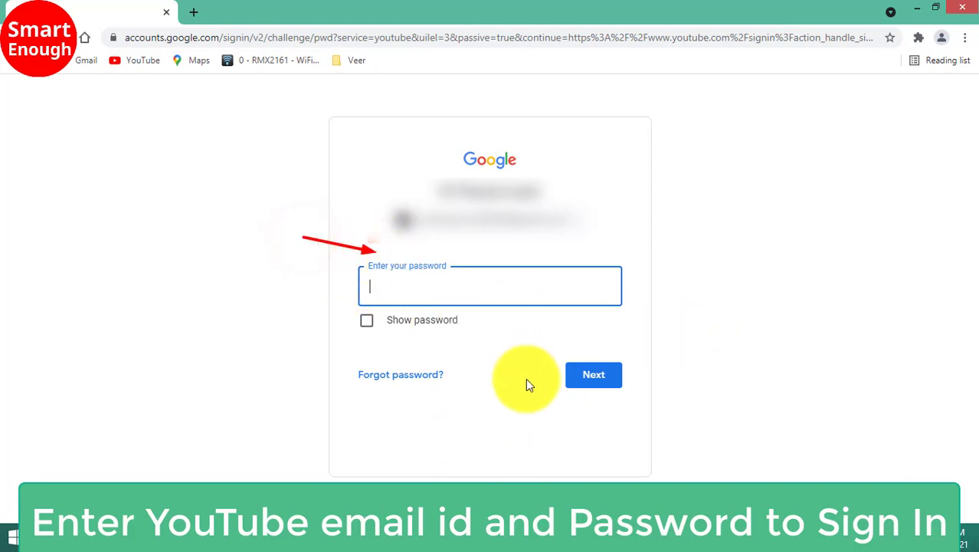
pyautogui.hotkey('ctrl', 'v')
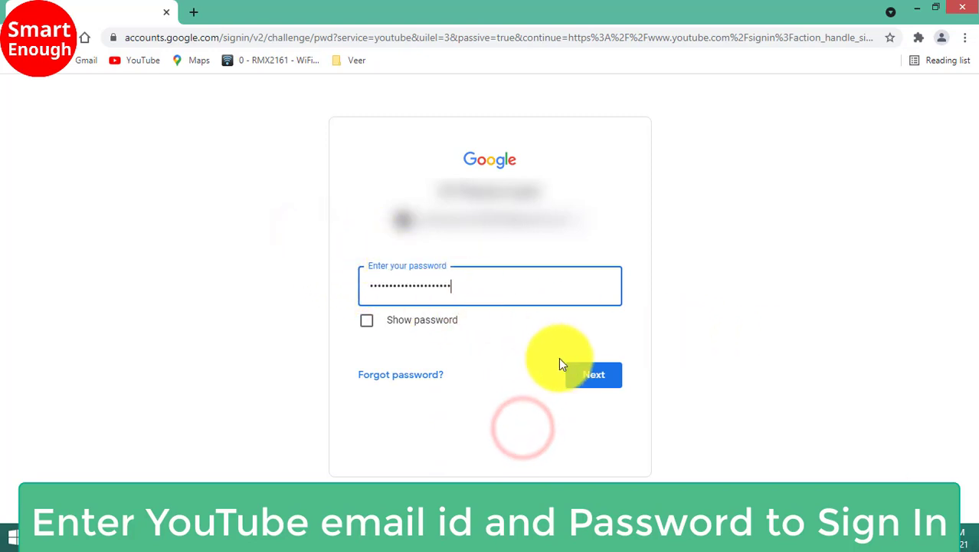
pyautogui.click(595, 375)
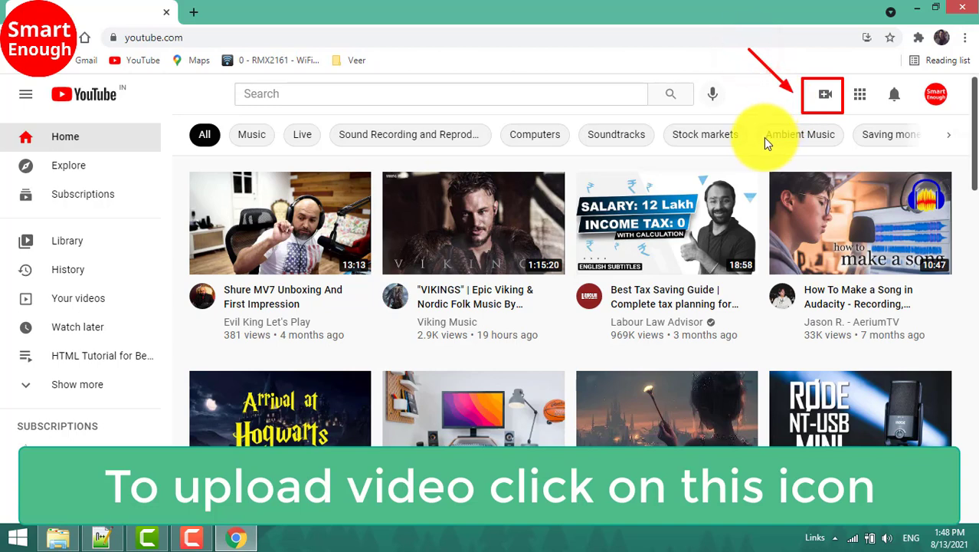
# Start a video upload and choose "YouTube studio black.mp4" from the YouTube studio black folder on the Desktop
pyautogui.click(826, 94)
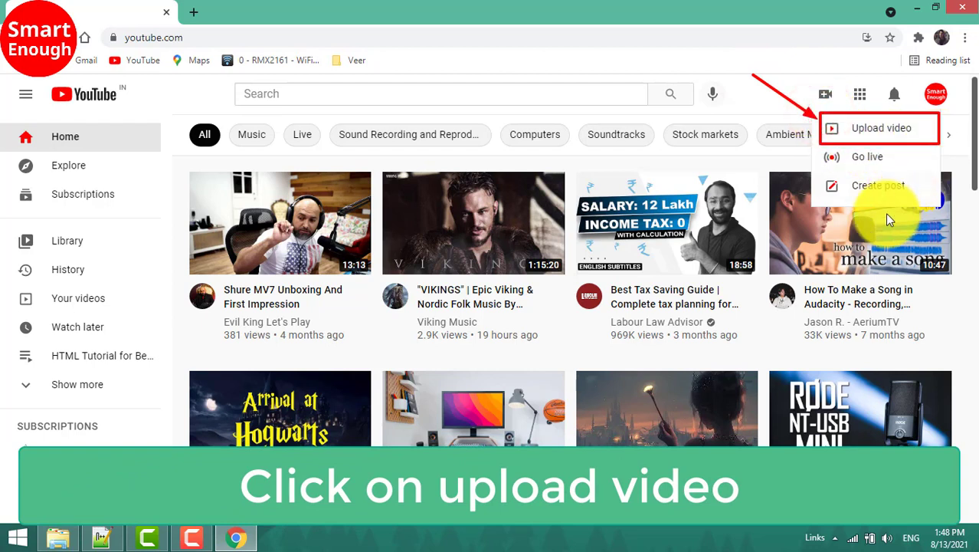
pyautogui.click(876, 128)
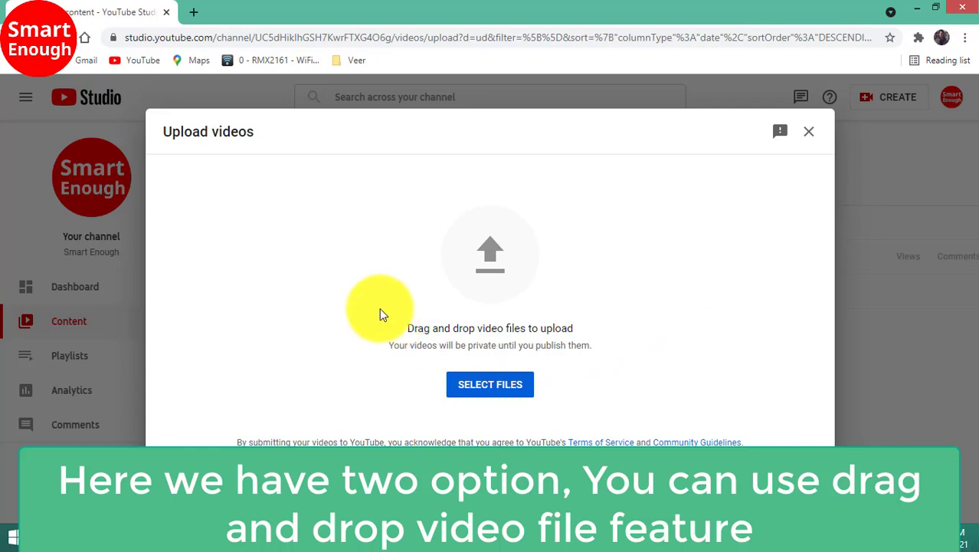
pyautogui.moveTo(367, 289); pyautogui.dragTo(404, 325)
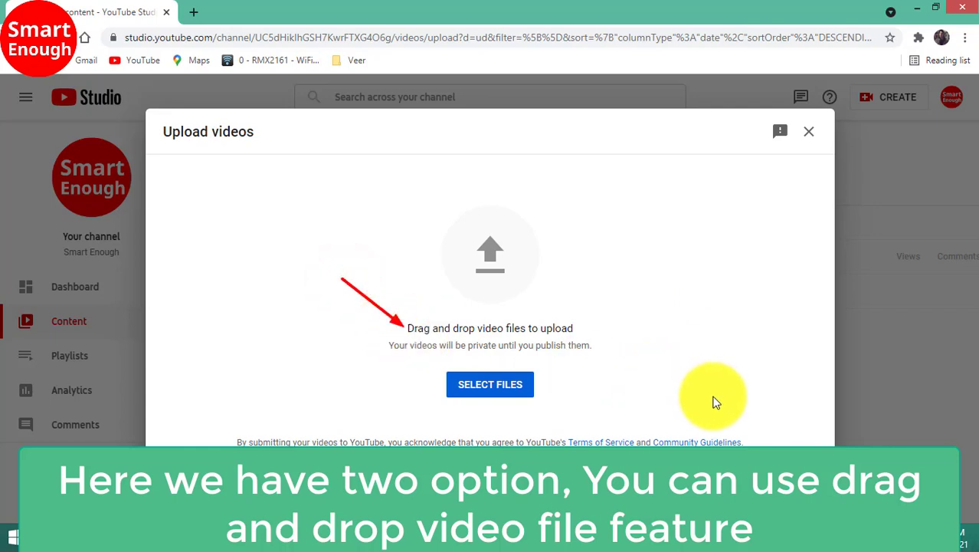
pyautogui.moveTo(628, 408); pyautogui.dragTo(542, 389)
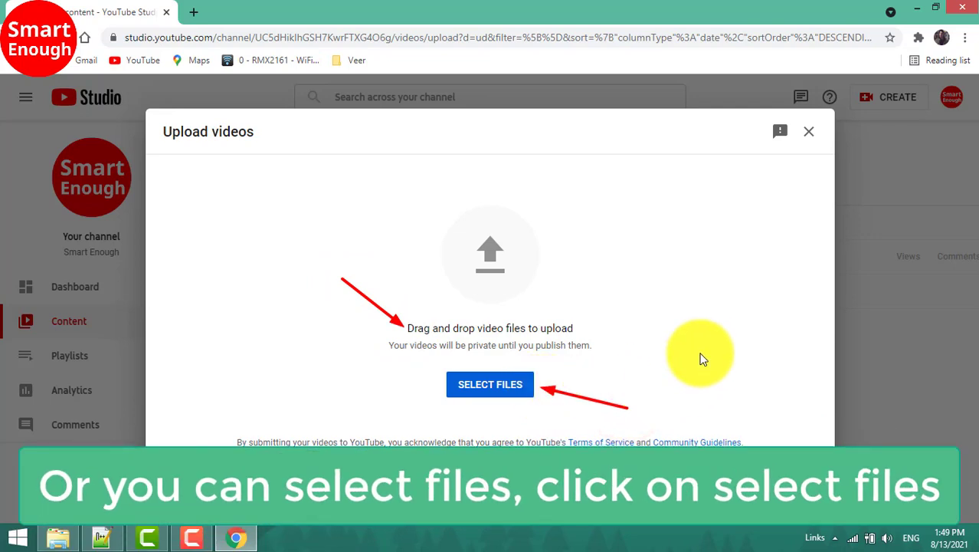
pyautogui.click(490, 385)
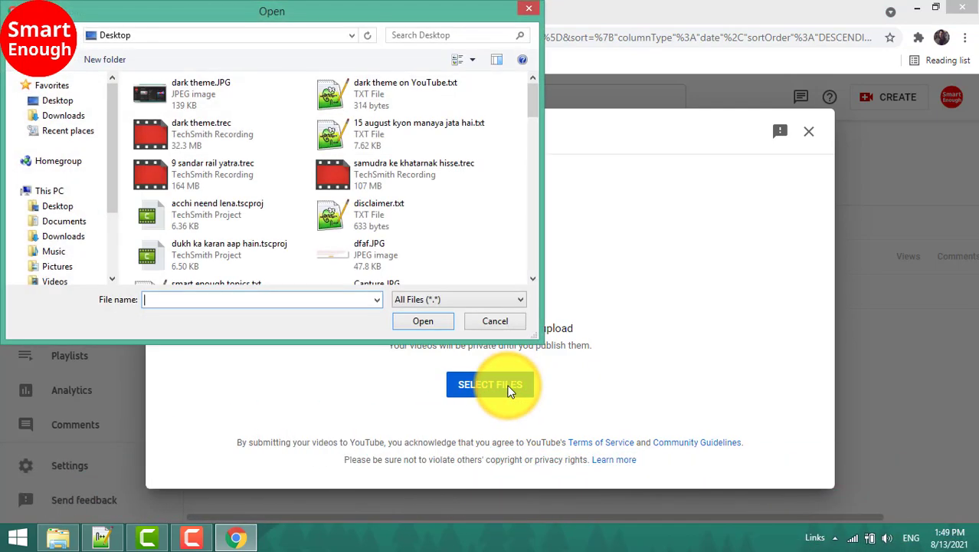
pyautogui.scroll(-3, 285, 203)
pyautogui.doubleClick(192, 224)
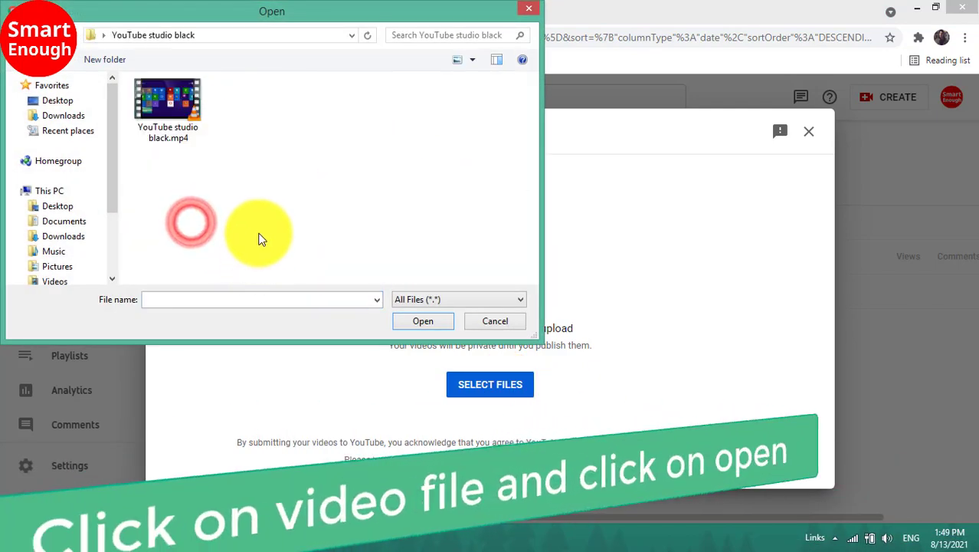
pyautogui.click(188, 107)
pyautogui.click(429, 323)
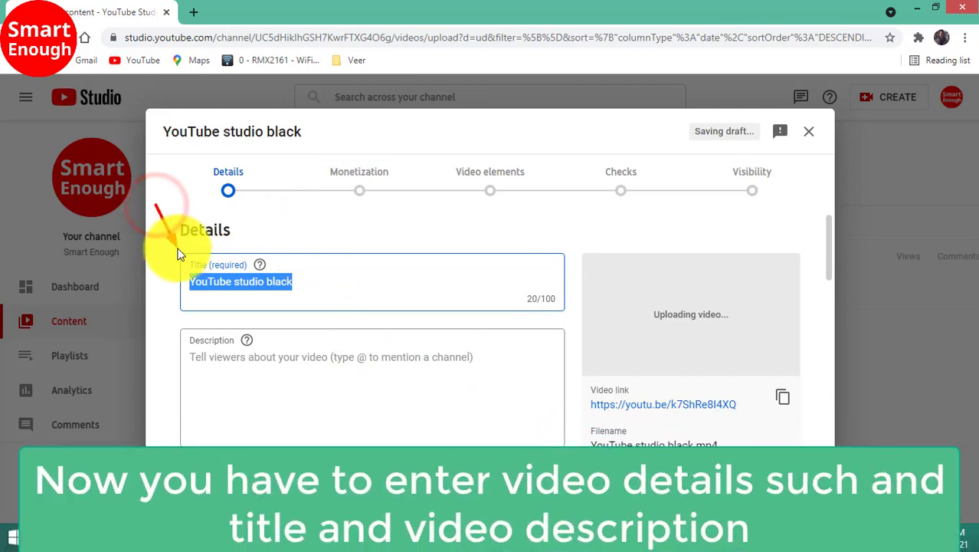
# Replace the video title with "Enter Video Title here" and enter "Enter video description here" as the description
pyautogui.click(163, 350)
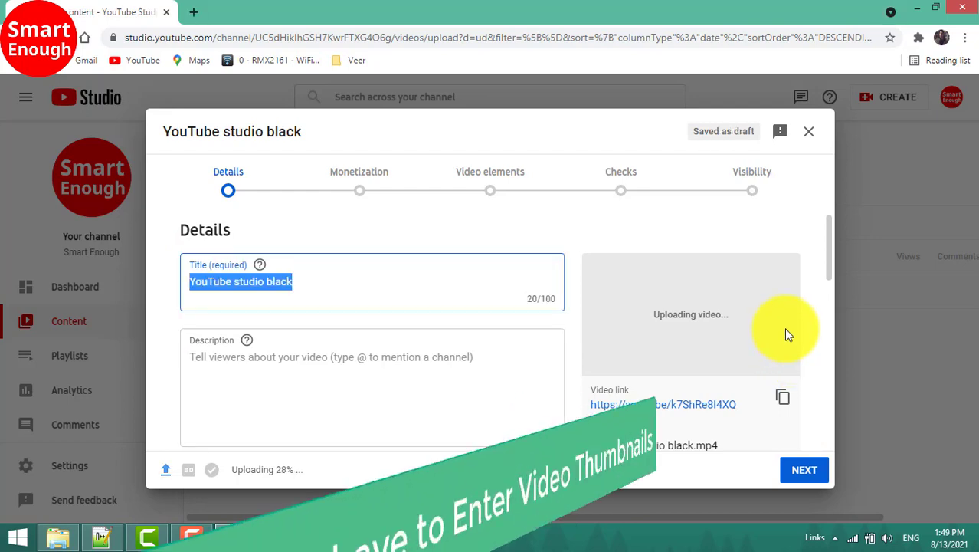
pyautogui.scroll(-2, 787, 335)
pyautogui.scroll(-1, 787, 335)
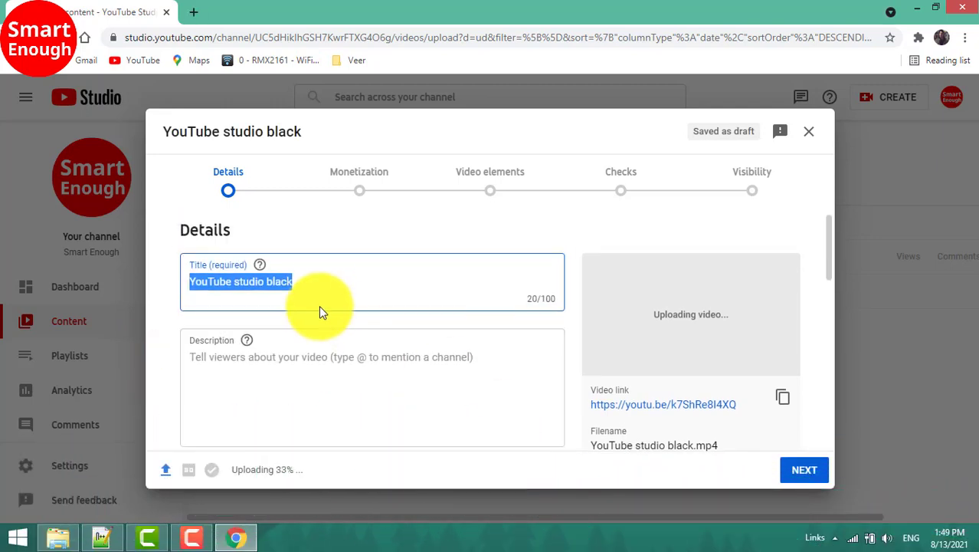
pyautogui.click(329, 284)
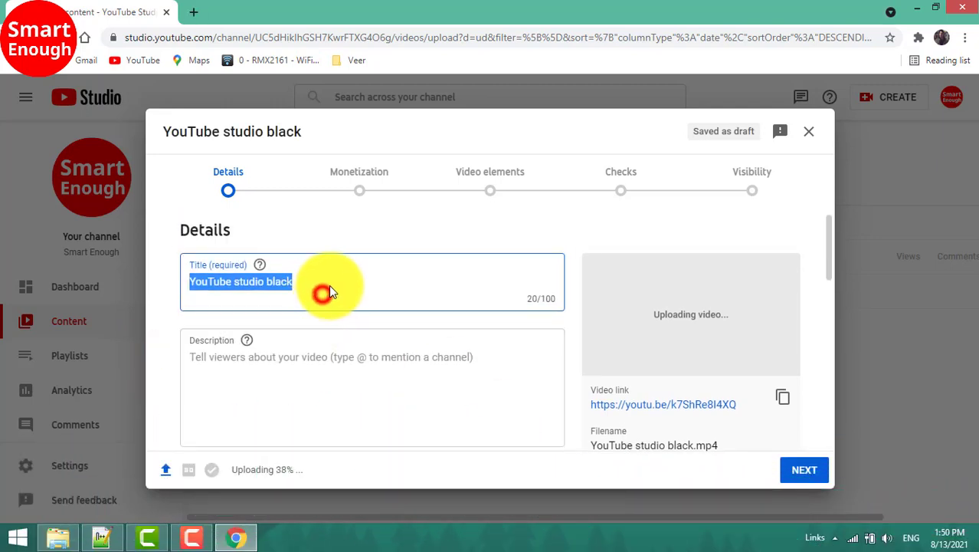
pyautogui.click(376, 282)
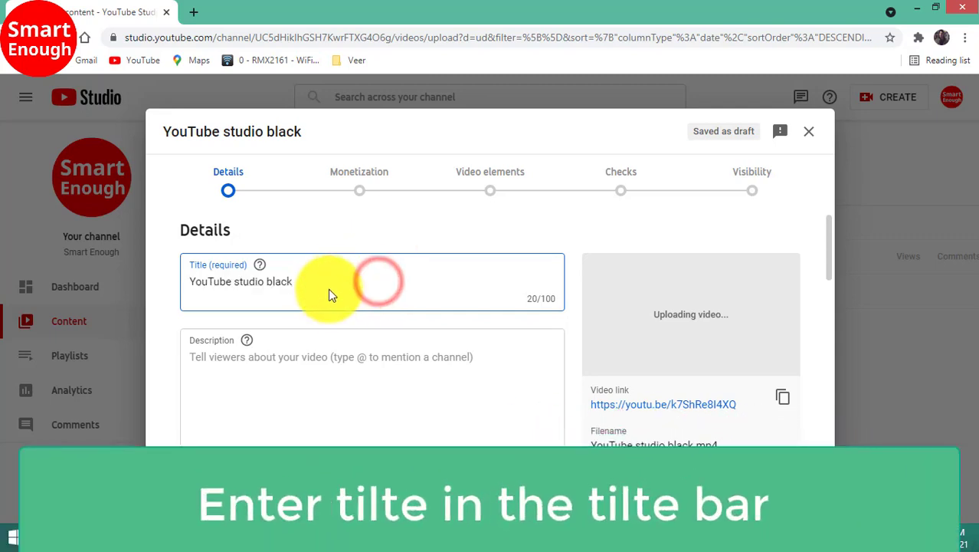
pyautogui.moveTo(328, 288); pyautogui.dragTo(184, 285)
pyautogui.write('Enter ')
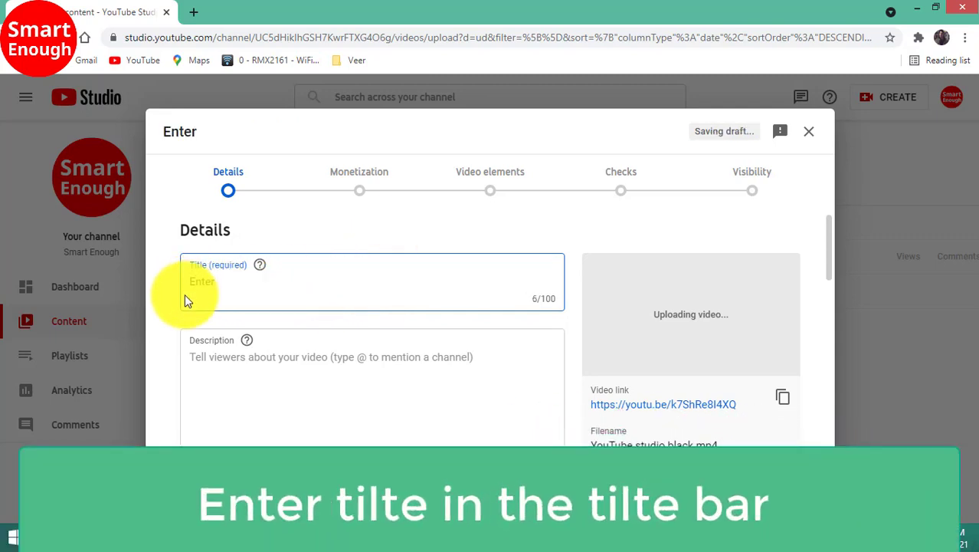
pyautogui.write('Video Title here')
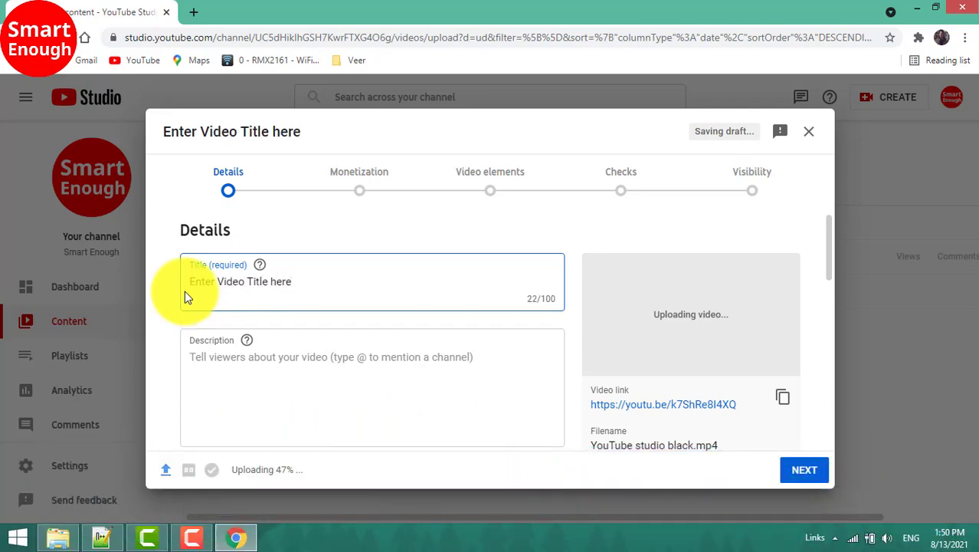
pyautogui.click(233, 366)
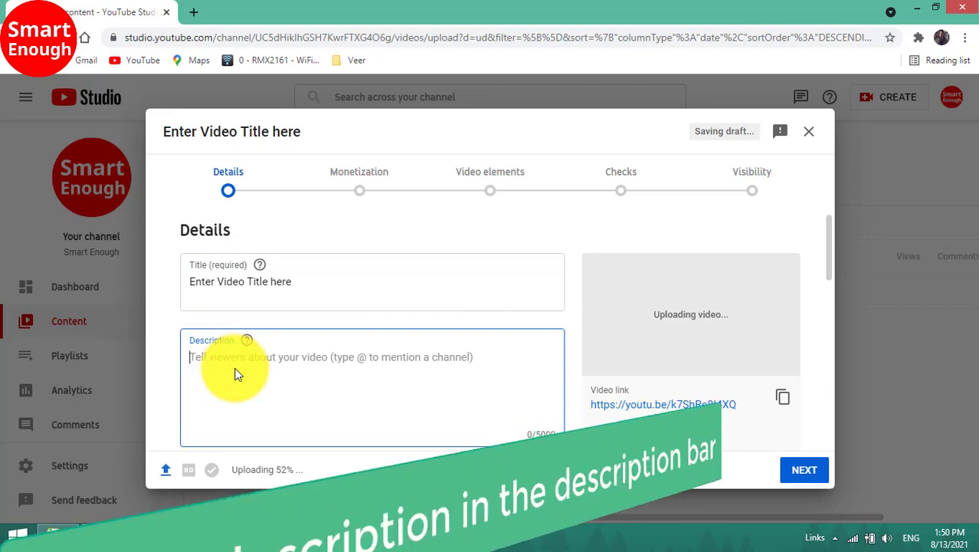
pyautogui.write('Enter video description here')
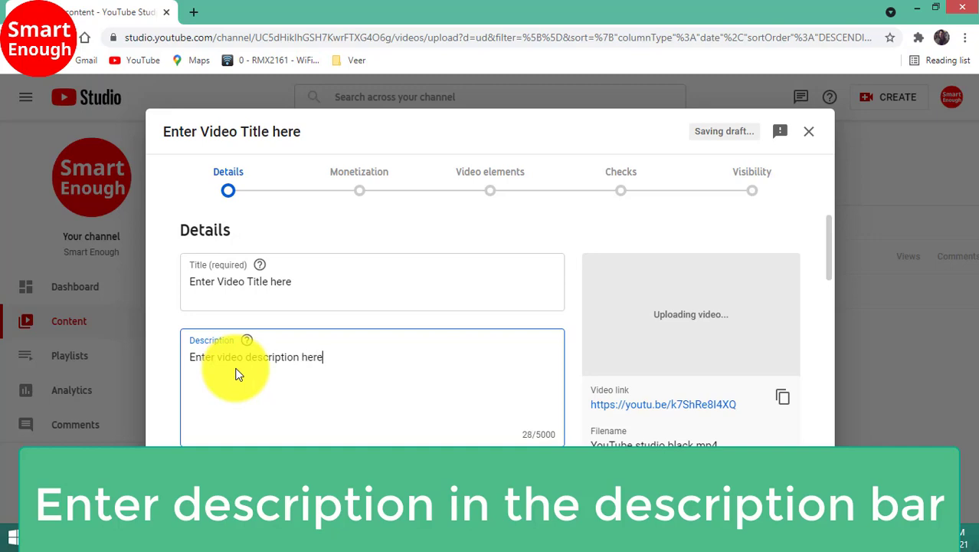
# Upload youtube-creator-img.jpg from the Desktop as the video's custom thumbnail
pyautogui.scroll(-3, 271, 373)
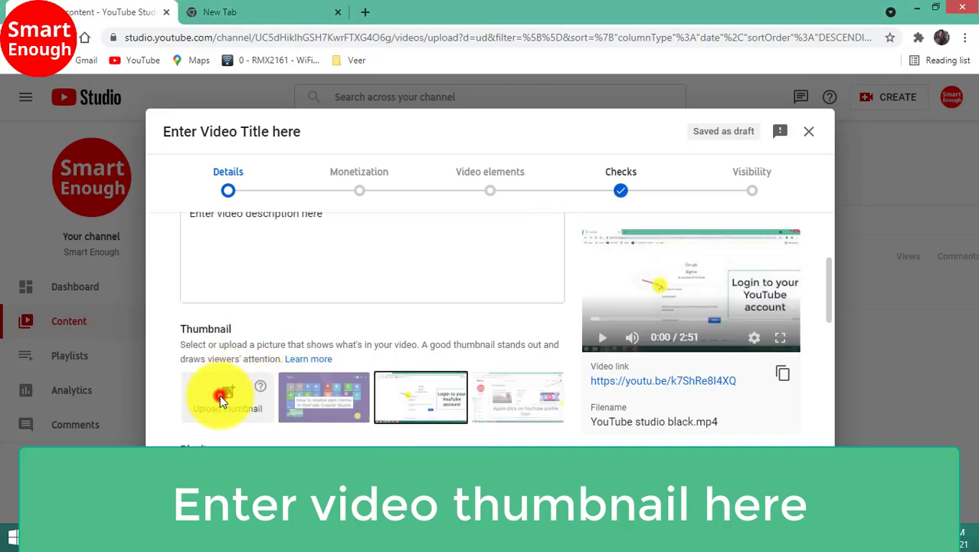
pyautogui.click(219, 399)
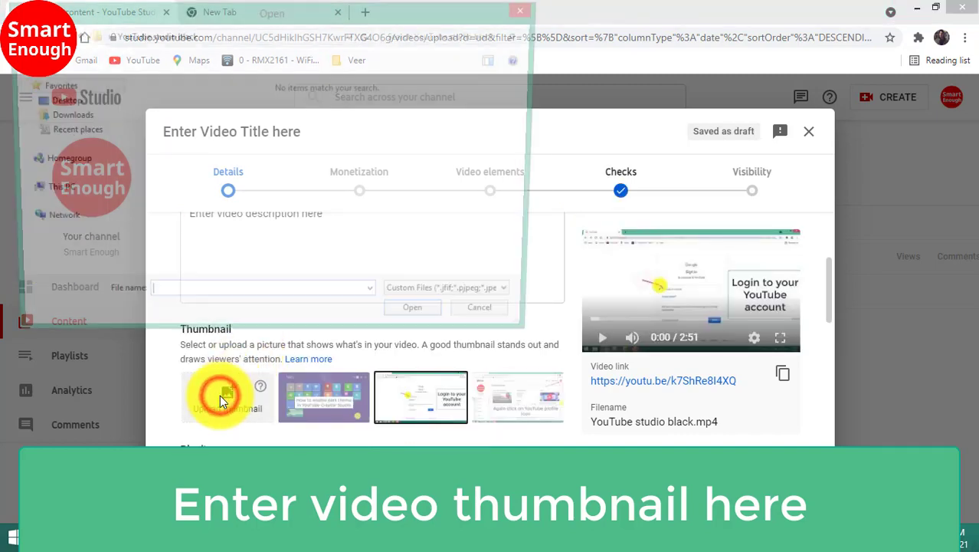
pyautogui.click(54, 102)
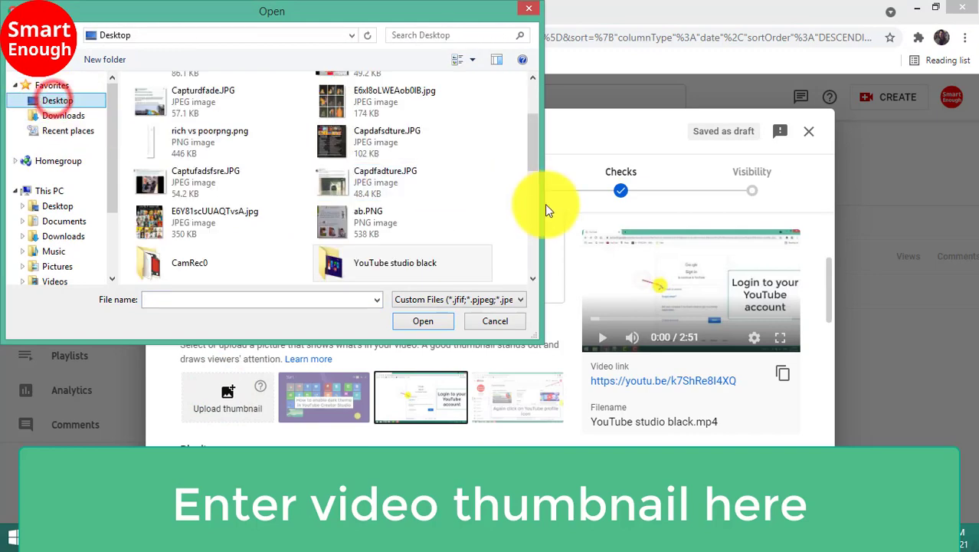
pyautogui.moveTo(536, 143); pyautogui.dragTo(534, 123)
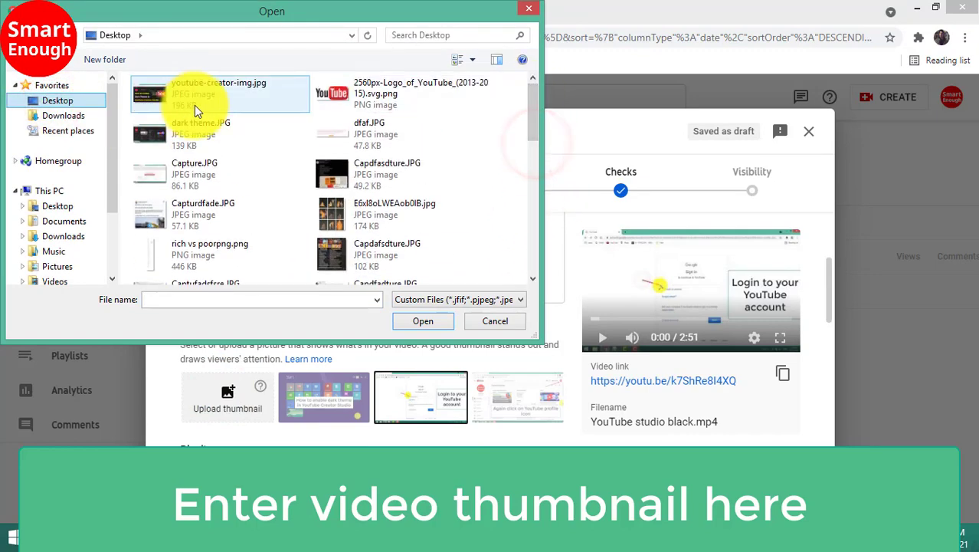
pyautogui.click(194, 101)
pyautogui.click(426, 323)
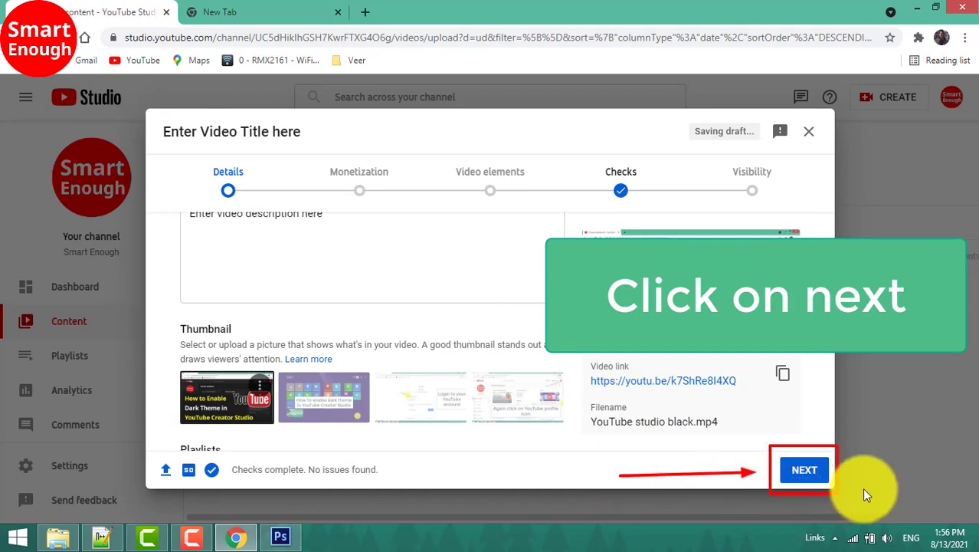
# Continue to the Monetization stage and turn monetization on for the video
pyautogui.click(805, 471)
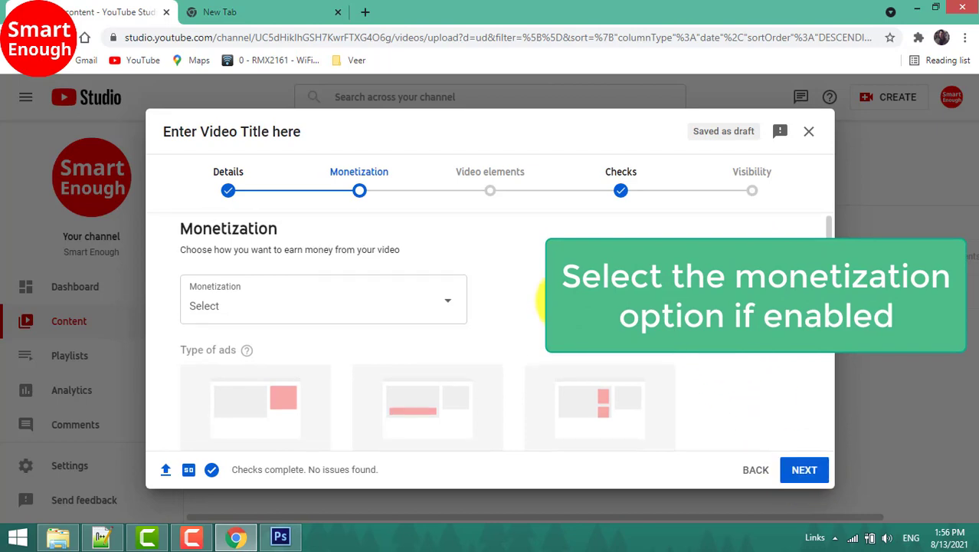
pyautogui.scroll(-2, 559, 299)
pyautogui.scroll(2, 552, 299)
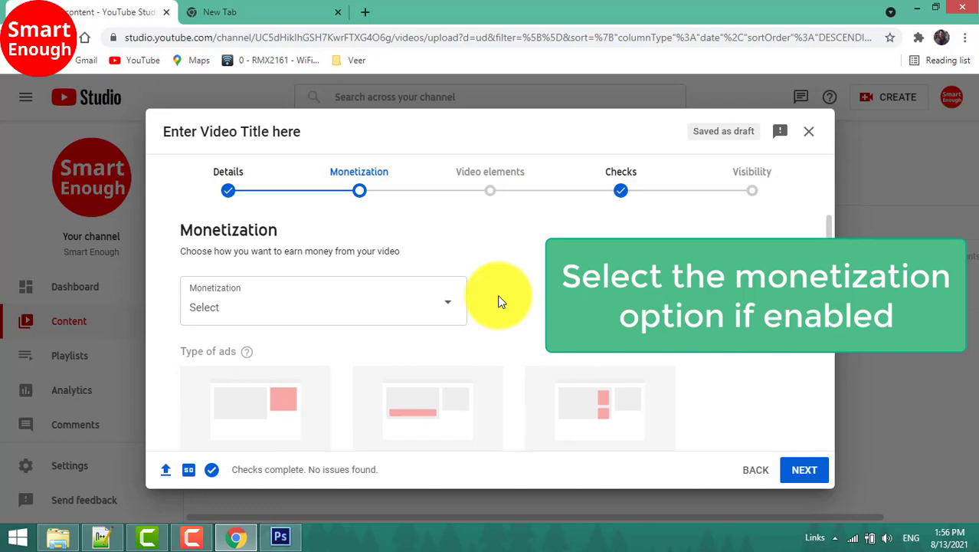
pyautogui.click(449, 301)
pyautogui.click(205, 300)
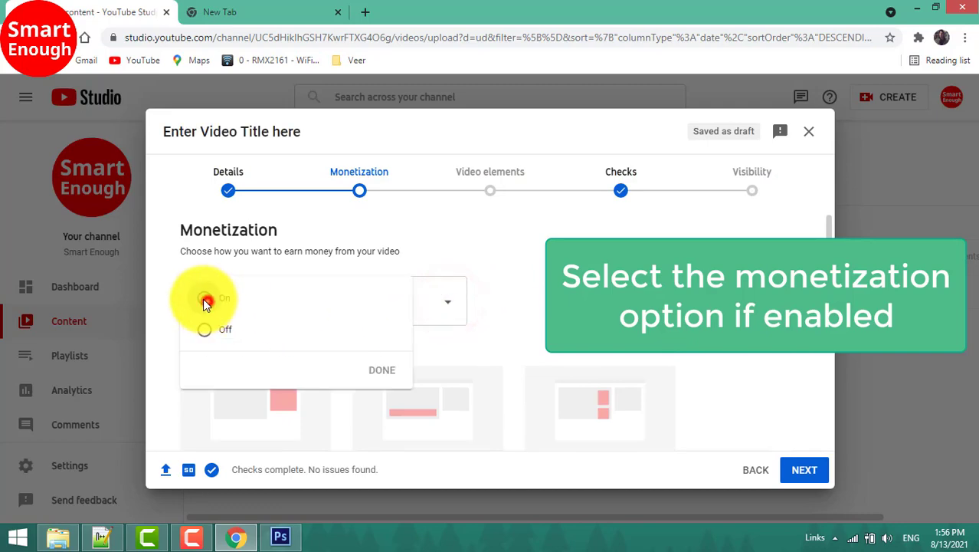
pyautogui.click(379, 368)
# Mark the ad suitability questionnaire as "None of the above" and submit the rating
pyautogui.scroll(-10, 495, 318)
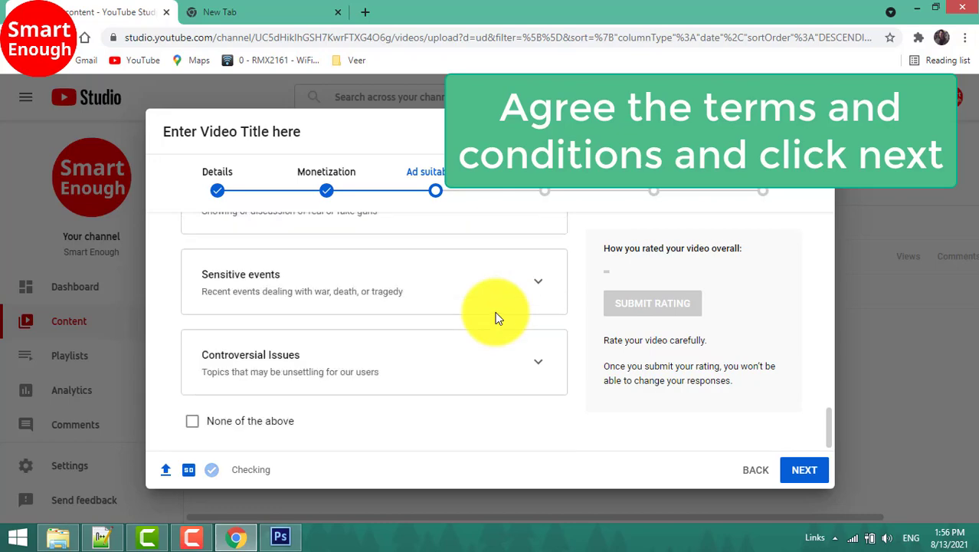
pyautogui.click(250, 421)
pyautogui.scroll(1, 773, 418)
pyautogui.scroll(2, 773, 418)
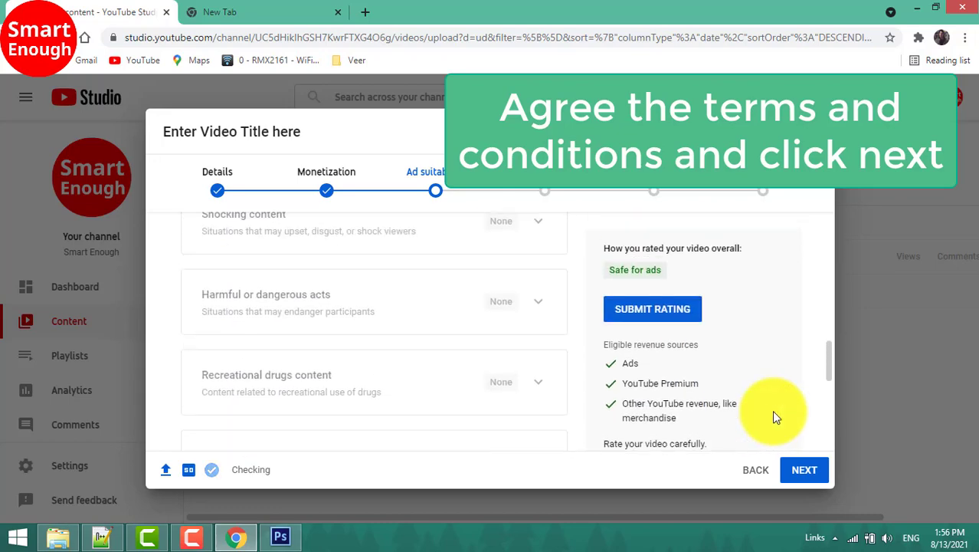
pyautogui.click(675, 308)
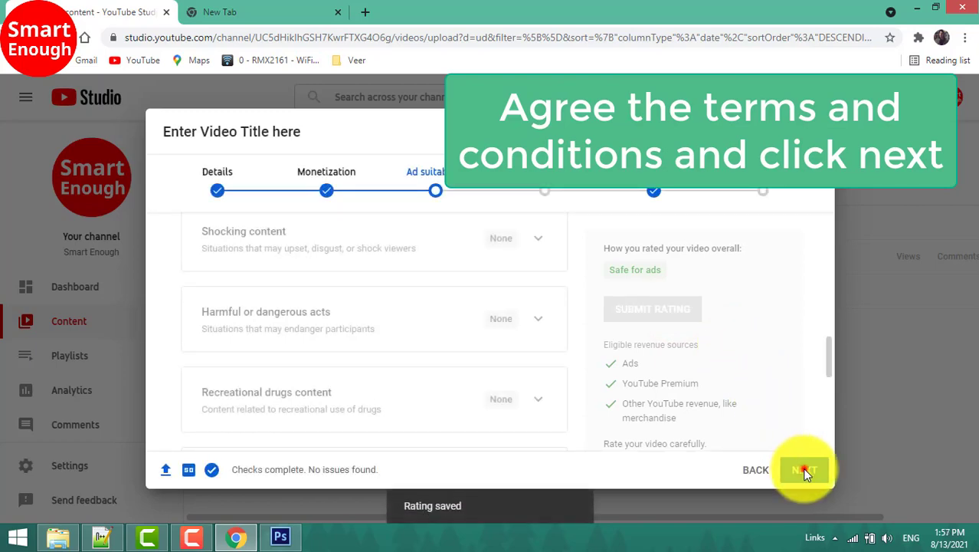
# Advance through the Video elements and Checks stages to the Visibility settings
pyautogui.click(804, 471)
pyautogui.click(805, 470)
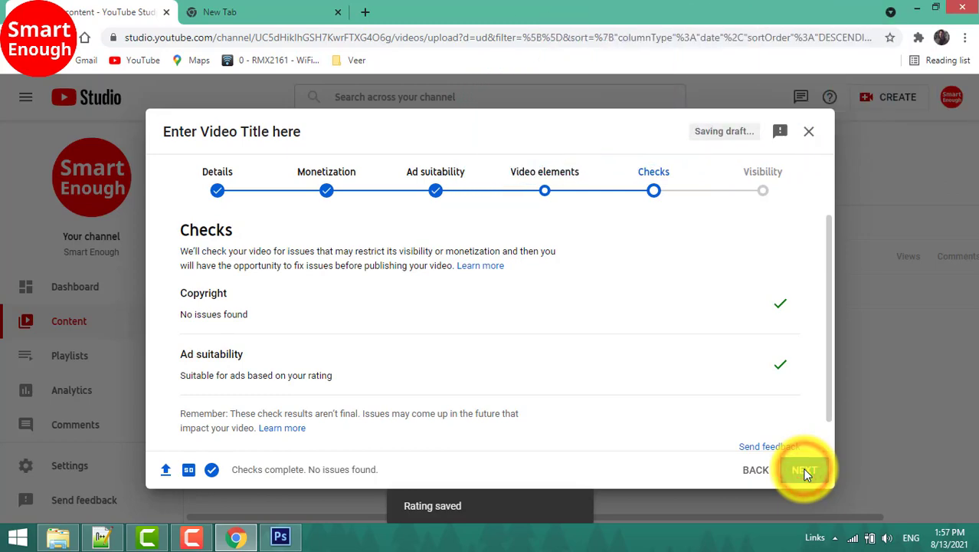
pyautogui.scroll(-1, 769, 389)
pyautogui.click(805, 471)
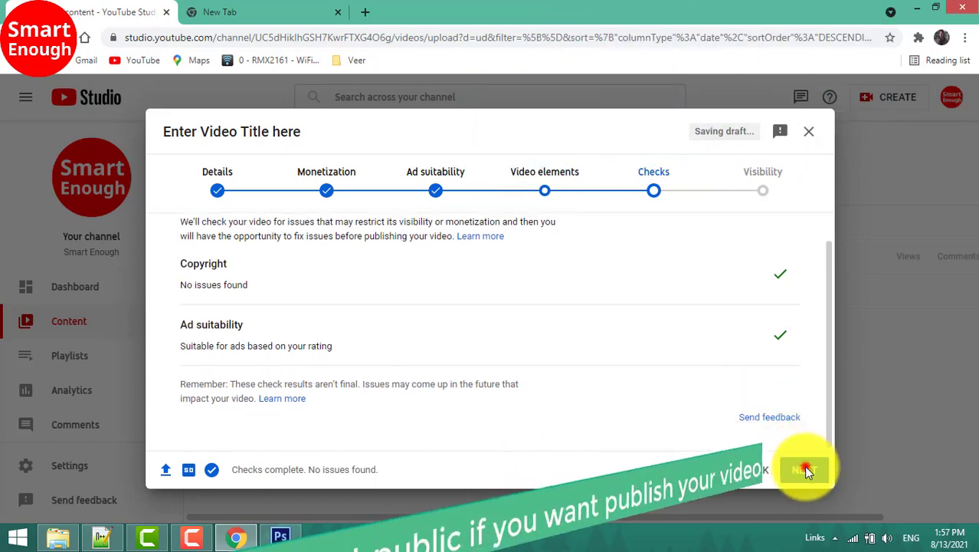
# Publish the video with its visibility set to Public and close the confirmation dialog
pyautogui.scroll(-2, 486, 344)
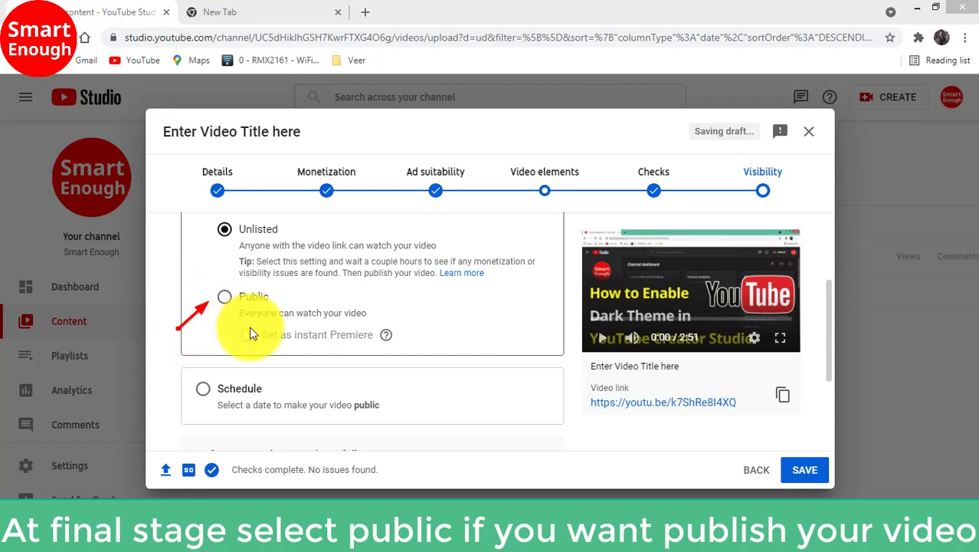
pyautogui.click(224, 297)
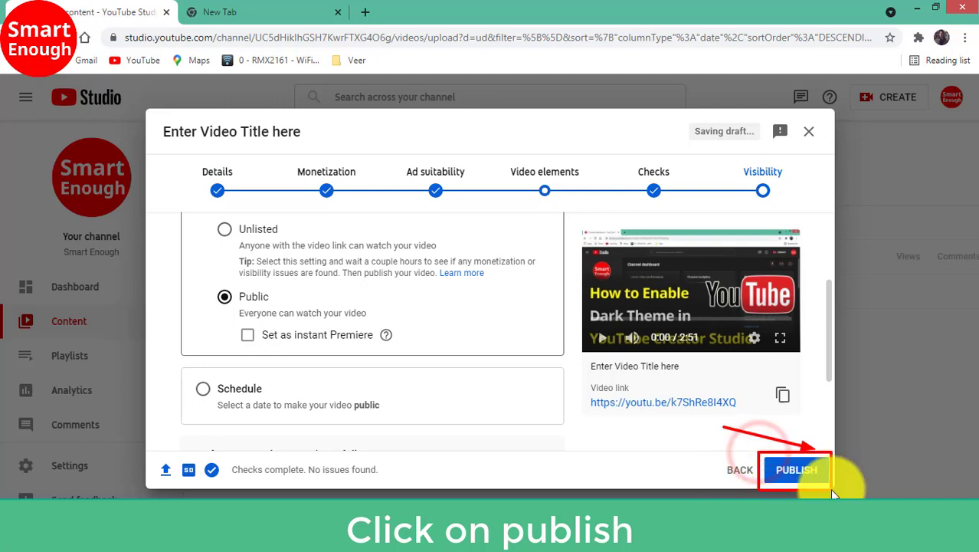
pyautogui.click(795, 470)
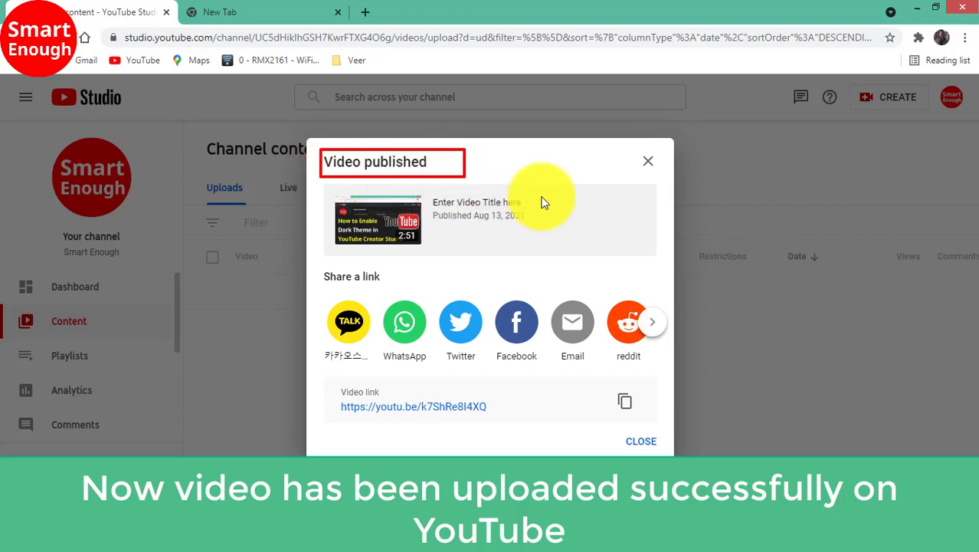
pyautogui.click(549, 170)
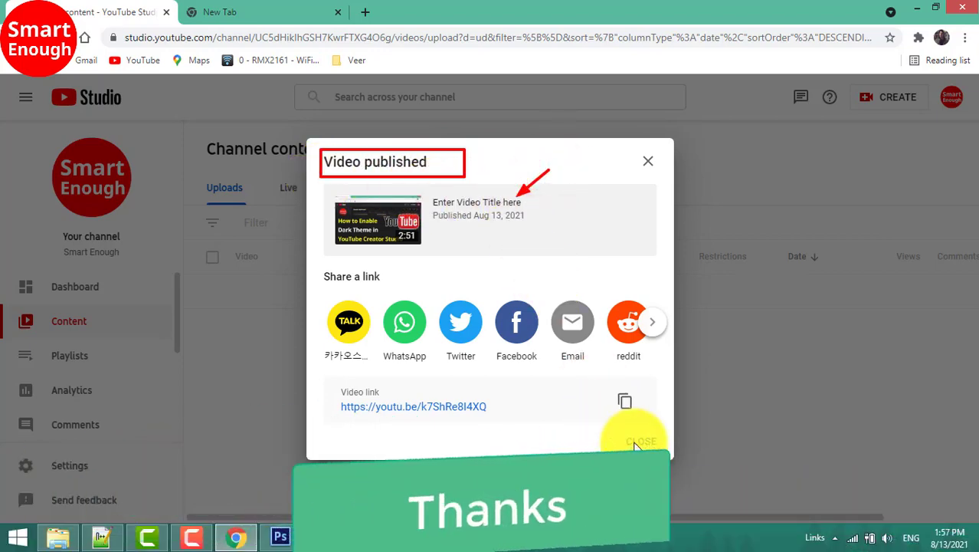
pyautogui.click(644, 439)
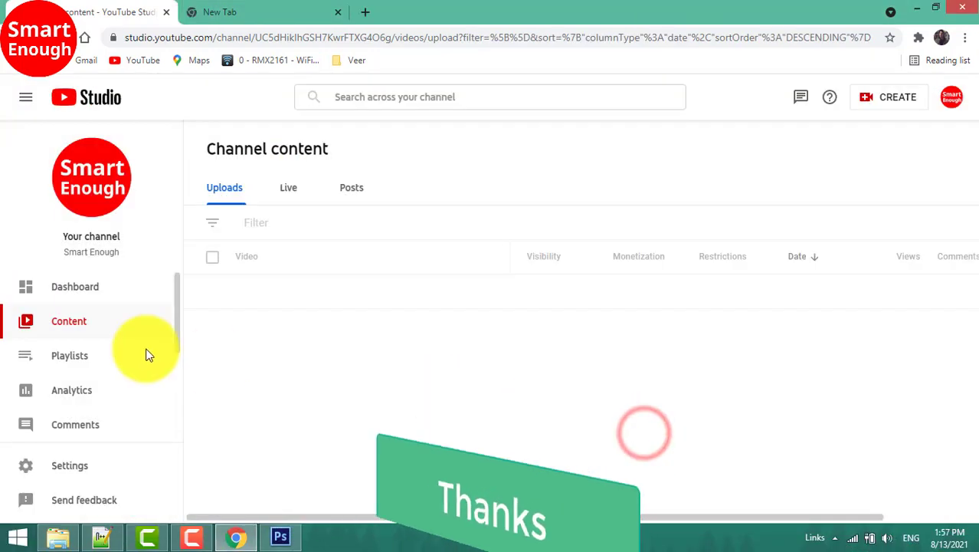